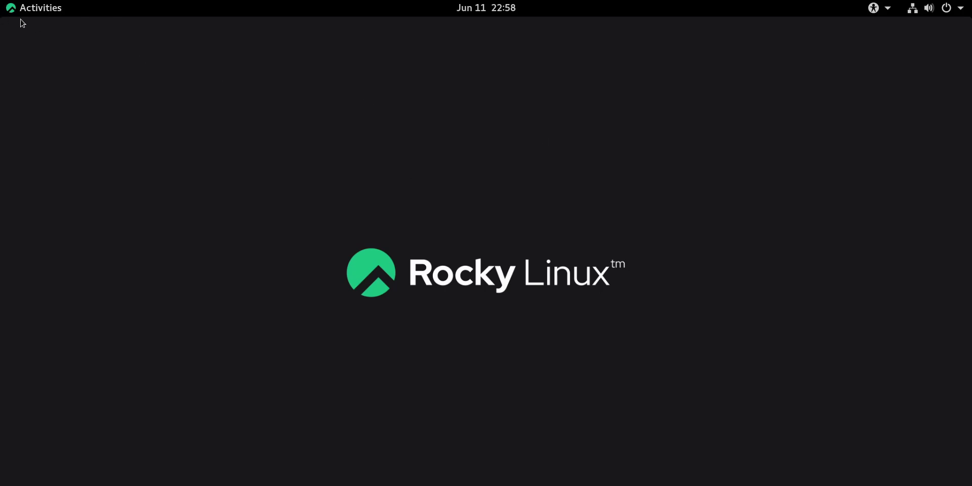
- Open a terminal window and check the kernel release with uname -r
left_click(51, 6)
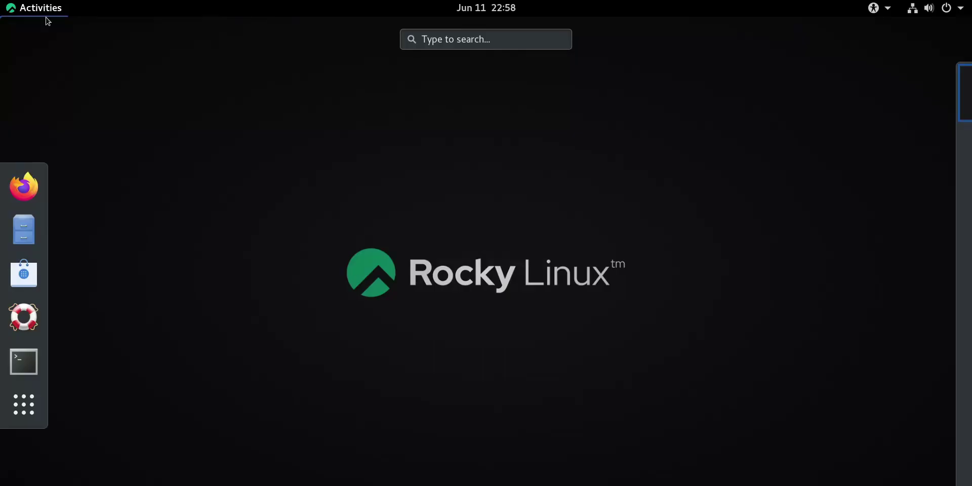
left_click(40, 357)
left_click_drag(256, 102, 548, 101)
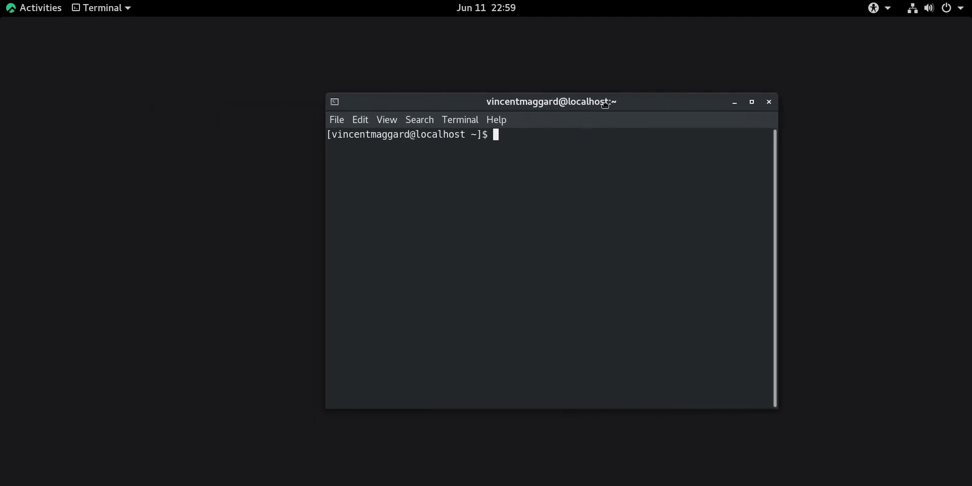
type("una")
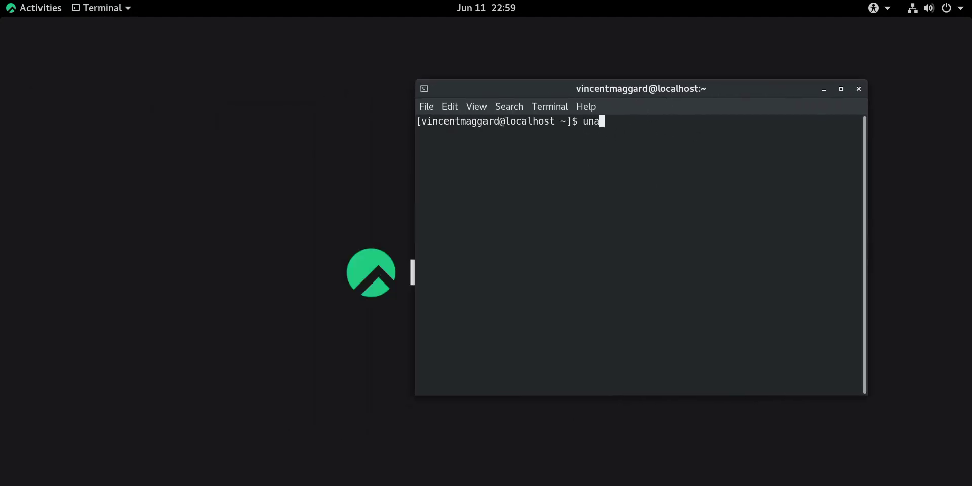
type("me -r")
key("Return")
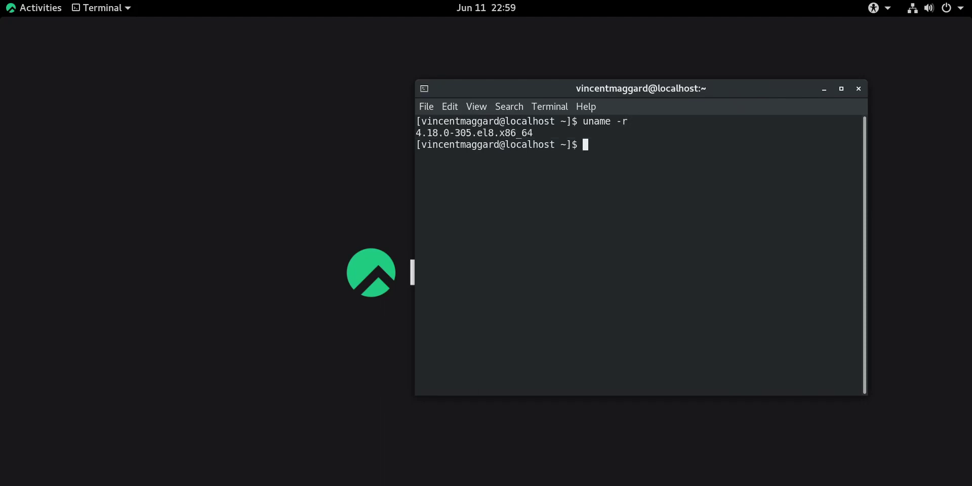
left_click_drag(533, 132, 339, 139)
- Open Tweaks and switch the Applications theme to Adwaita (default)
key("super+a")
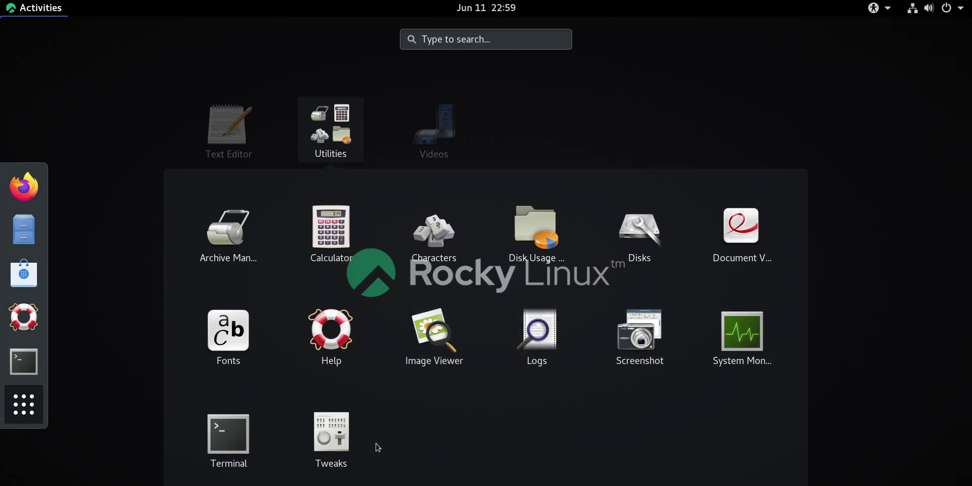
left_click(355, 449)
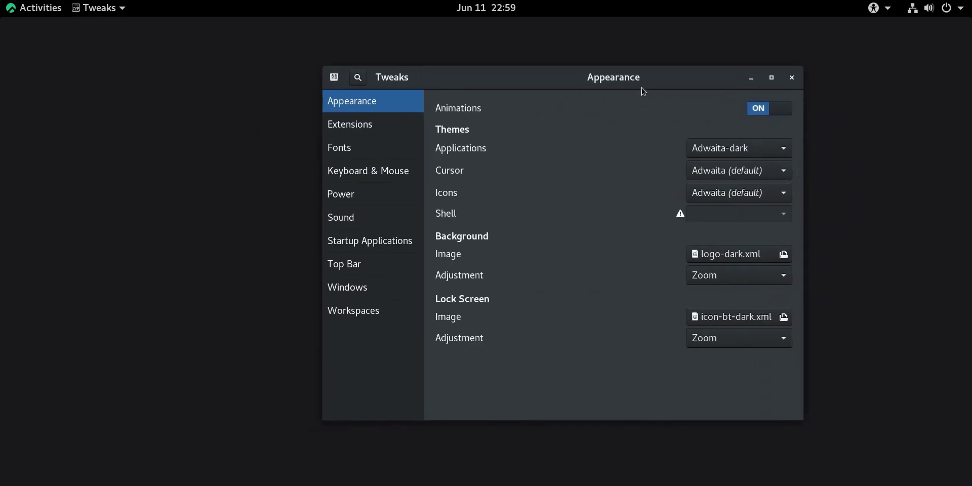
left_click_drag(643, 89, 640, 105)
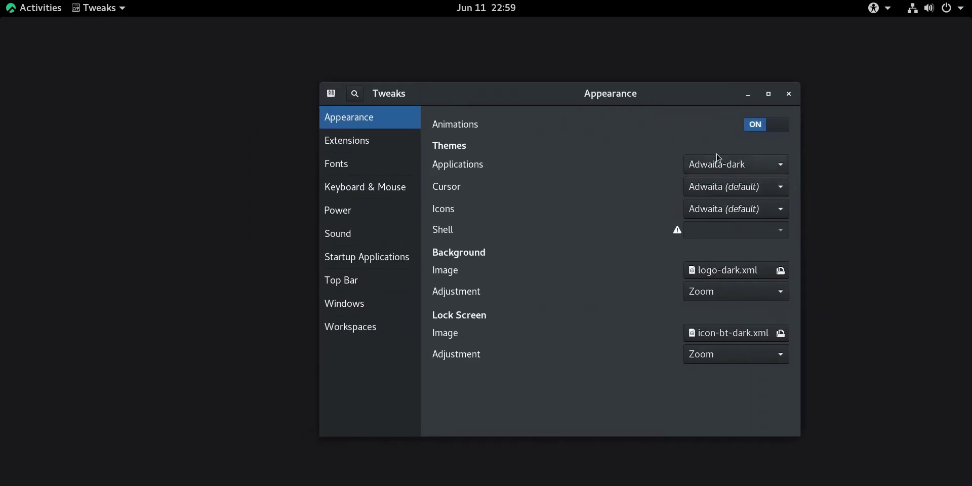
left_click(734, 171)
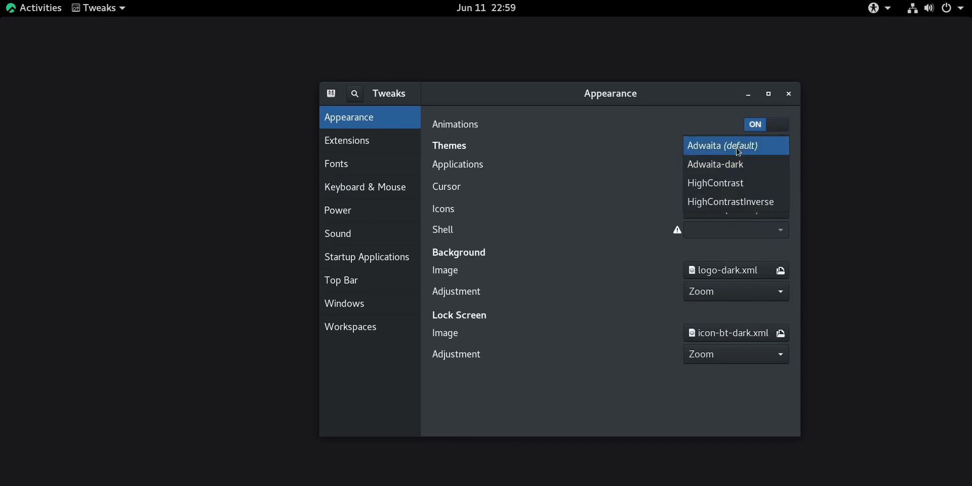
left_click(739, 148)
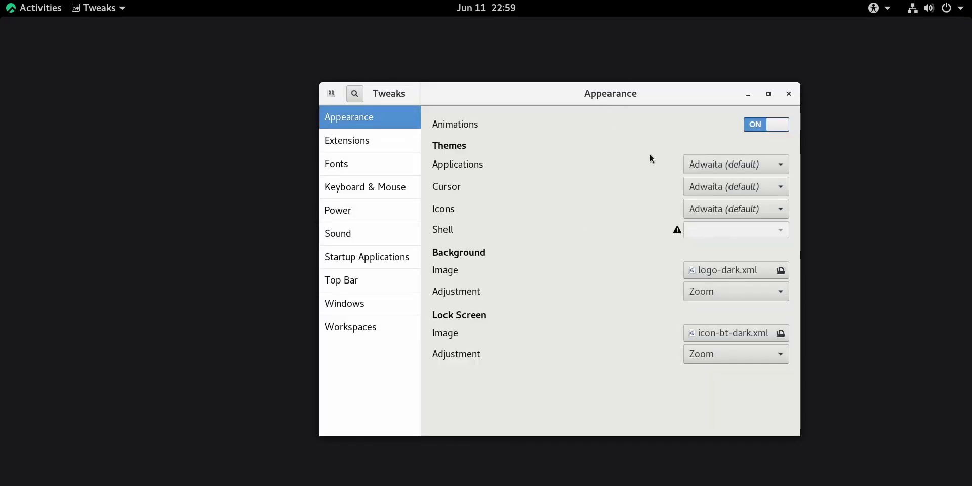
- Set the Applications theme to Adwaita-dark and close Tweaks
left_click(695, 167)
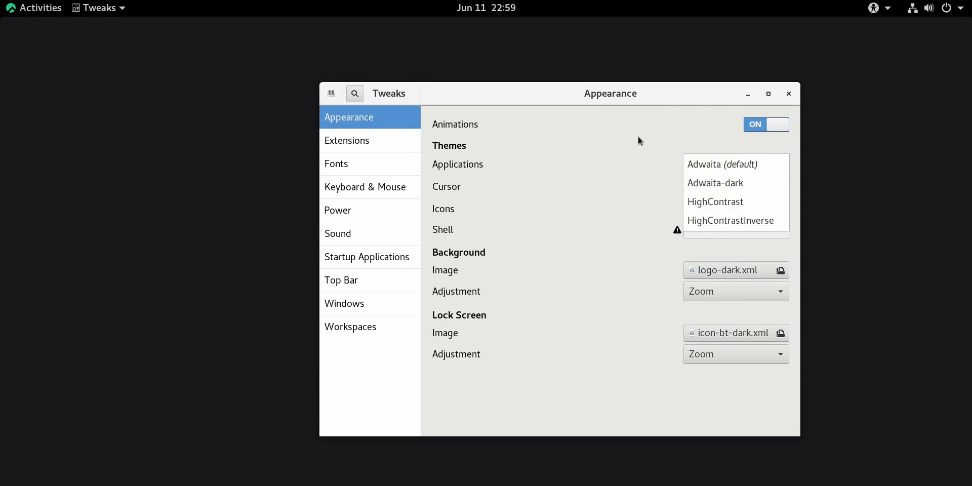
left_click(709, 183)
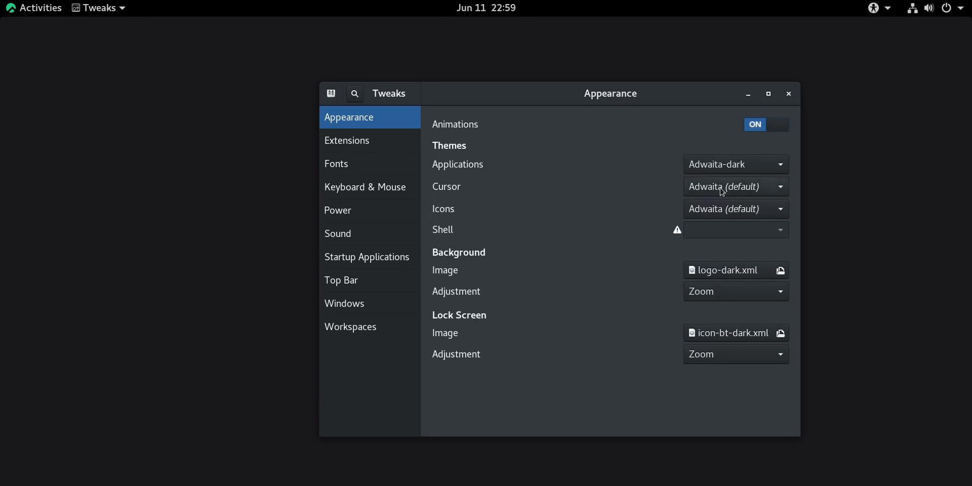
left_click_drag(617, 99, 574, 92)
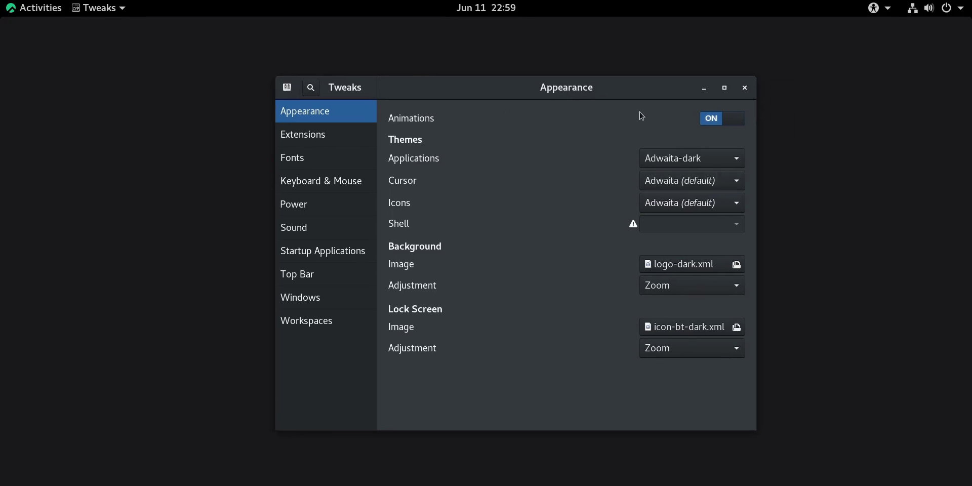
left_click(747, 89)
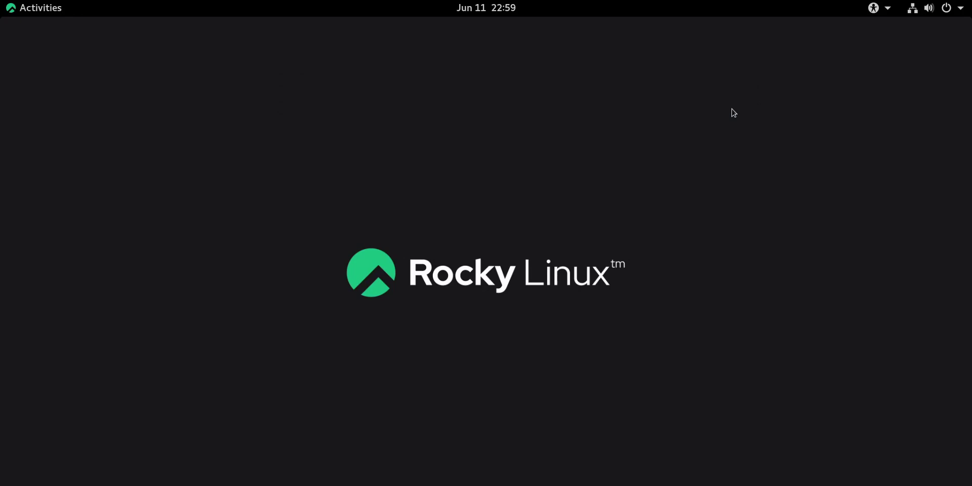
- Open System Monitor from the Utilities folder of the application overview
mouse_move(1, 1)
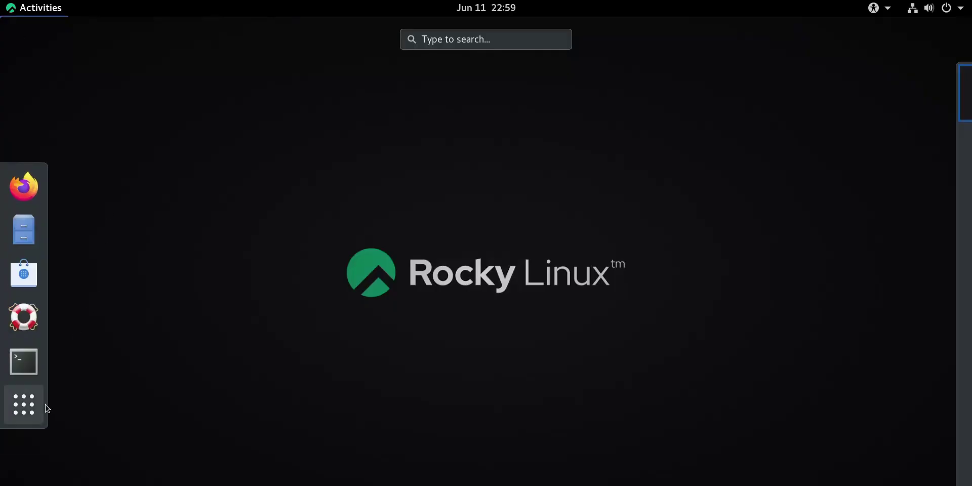
left_click(24, 405)
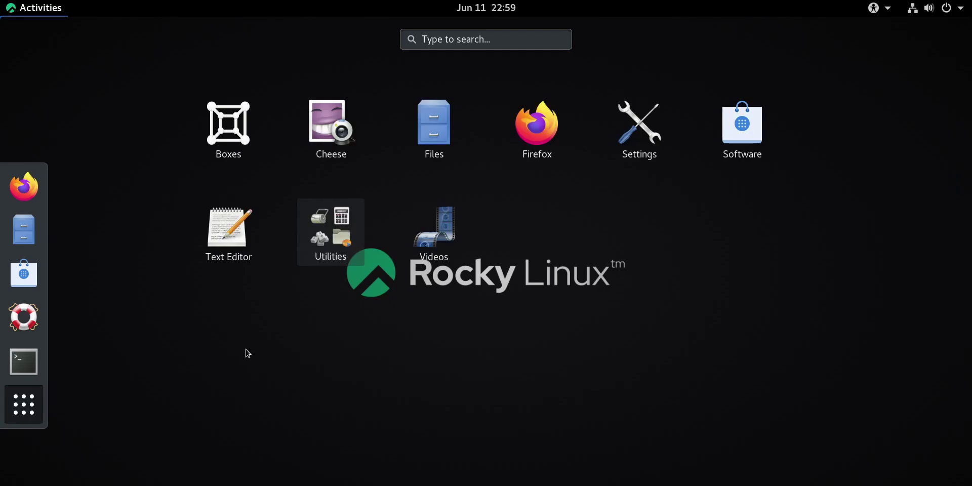
left_click(344, 243)
left_click(229, 152)
left_click(322, 248)
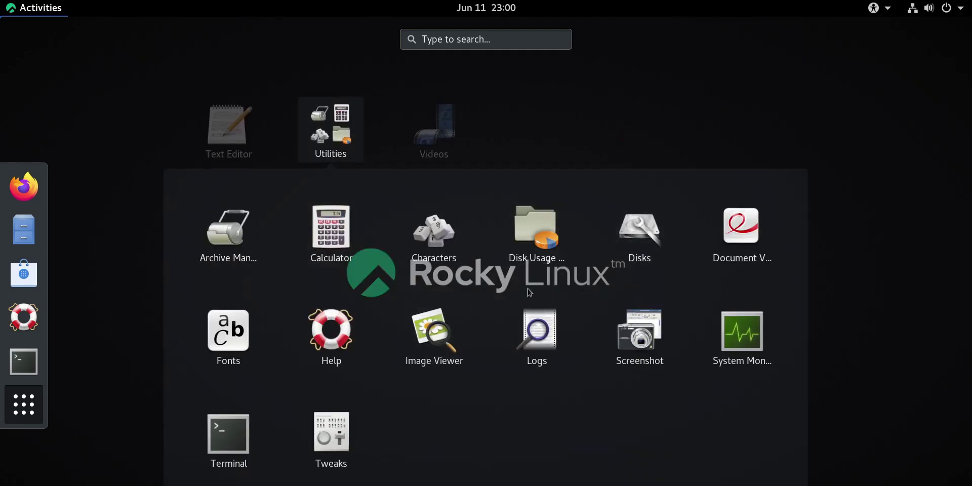
left_click(728, 343)
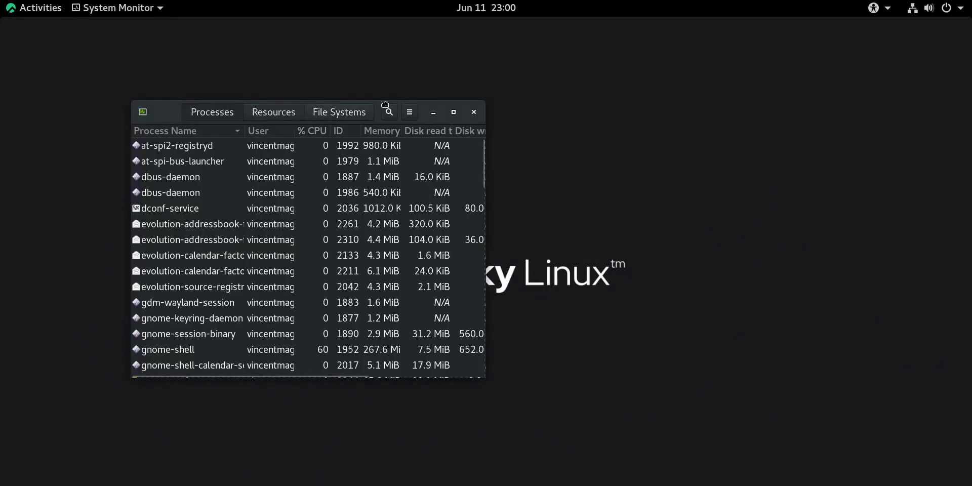
- Enlarge the System Monitor window until the Priority column fits, and reposition it on the desktop
left_click_drag(401, 103, 505, 89)
left_click_drag(591, 362, 929, 480)
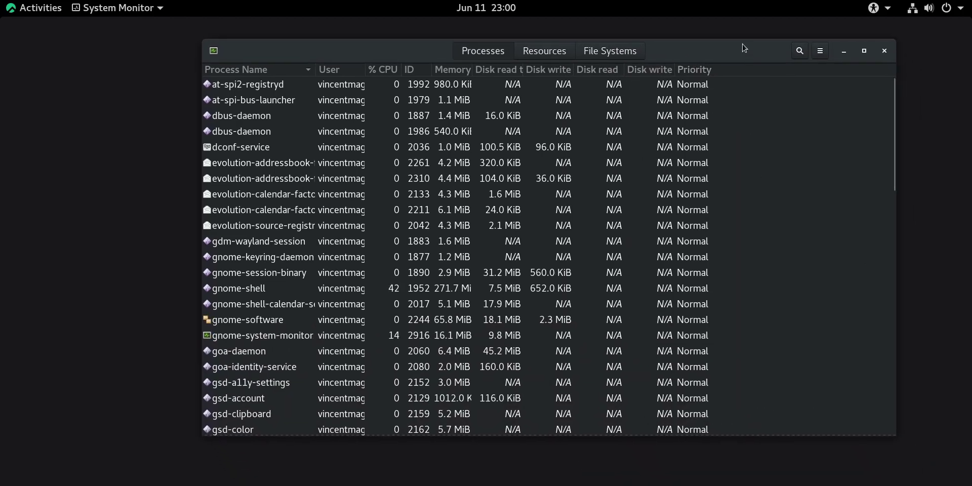
left_click_drag(742, 44, 766, 69)
mouse_move(918, 120)
left_mouse_down()
mouse_move(919, 395)
mouse_move(917, 118)
left_mouse_up()
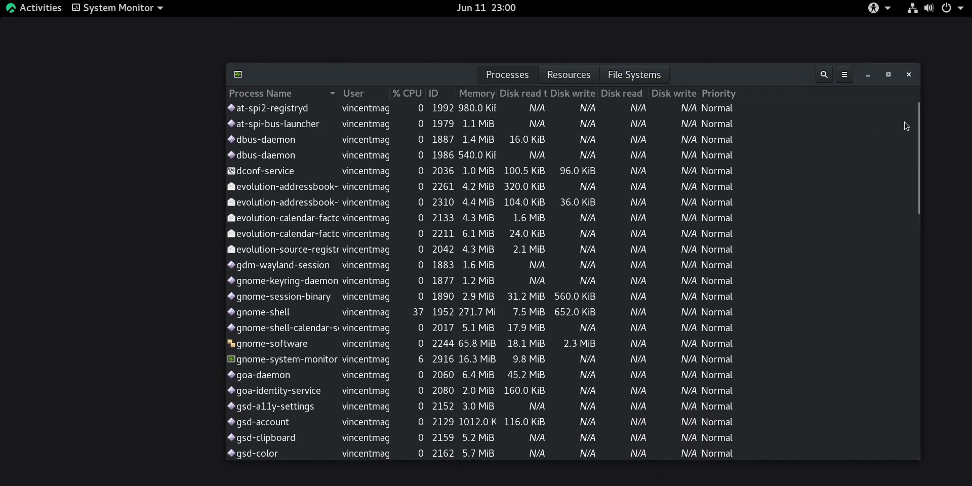
- Examine the process list and the CPU, memory and network histories, and close System Monitor
scroll(916, 117, "down", 15)
scroll(904, 100, "up", 12)
scroll(904, 101, "up", 3)
key("alt+r")
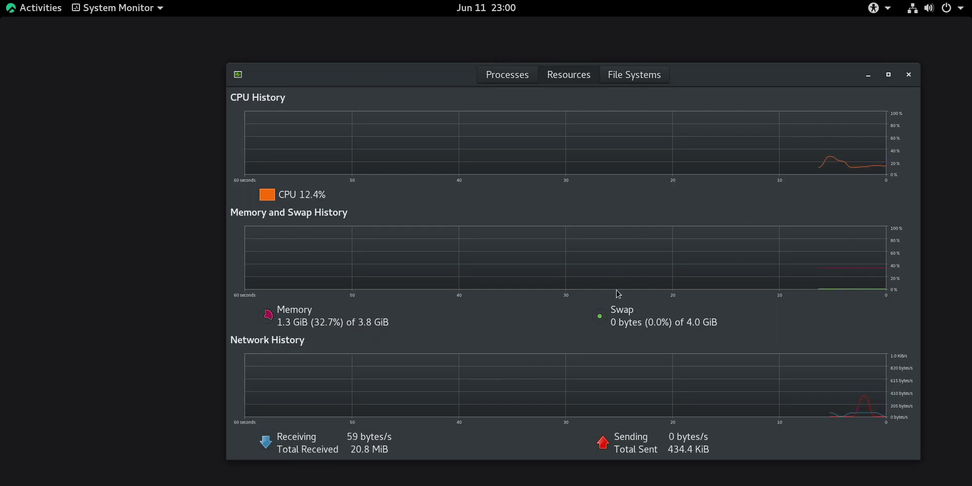
left_click(909, 75)
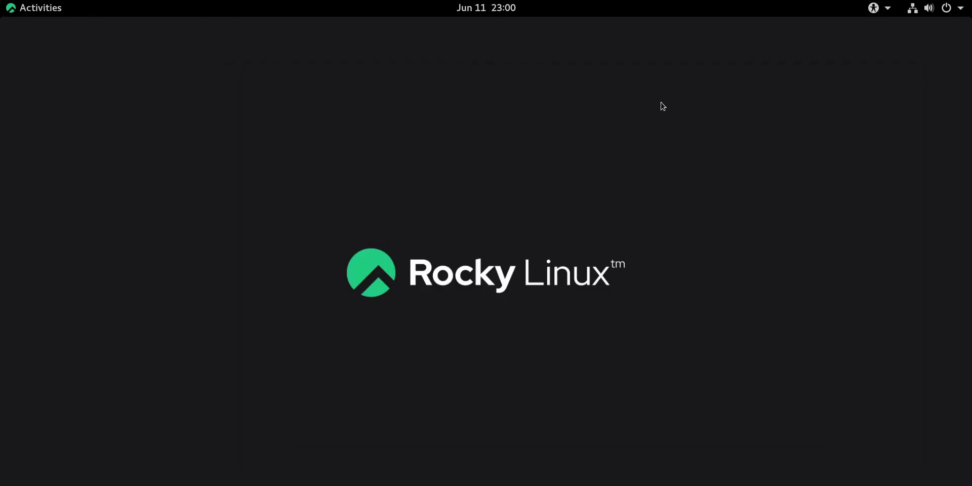
- Open a new terminal and list the contents of the home directory with ls
left_click(41, 7)
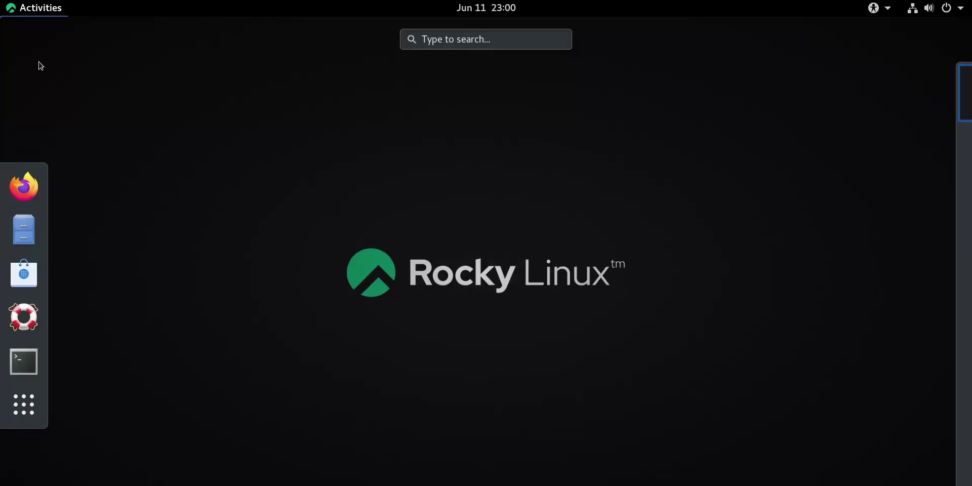
left_click(23, 405)
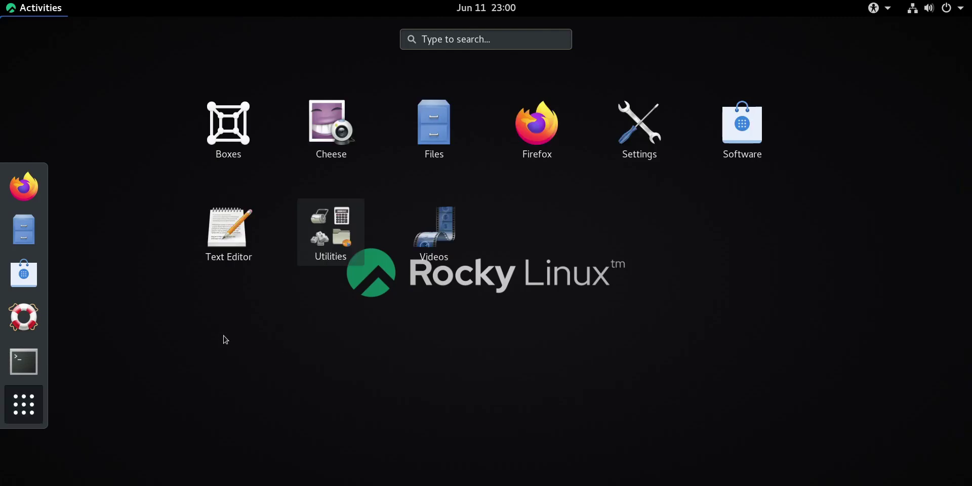
left_click(24, 362)
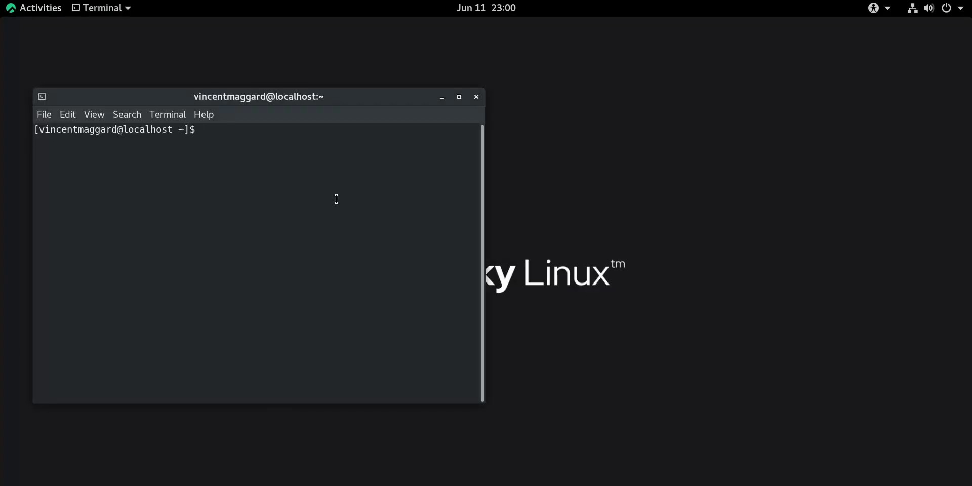
type("ls")
key("Return")
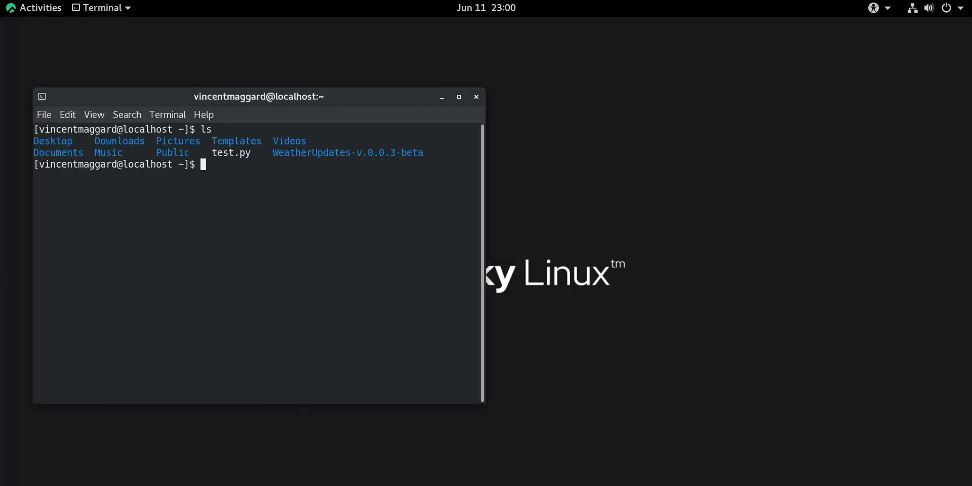
- Copy the folder name WeatherUpdates-v.0.0.3-beta from the listing and change into that directory with cd
double_click(310, 158)
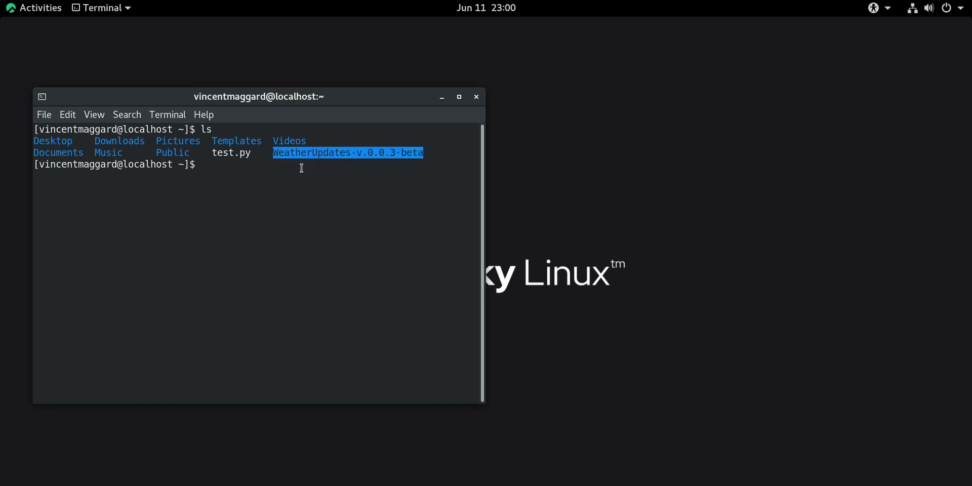
right_click(323, 155)
left_click(329, 165)
right_click(328, 165)
left_click(290, 203)
type("d")
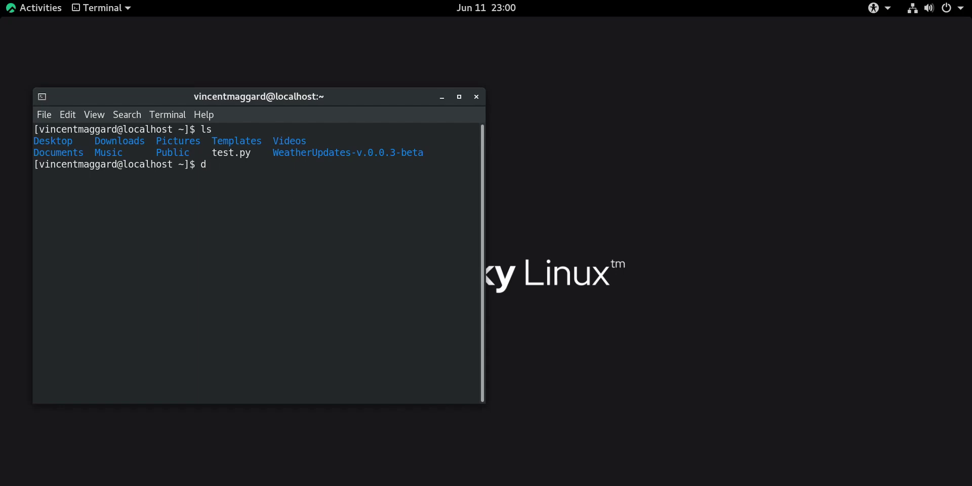
key("BackSpace")
type("cd")
right_click(291, 201)
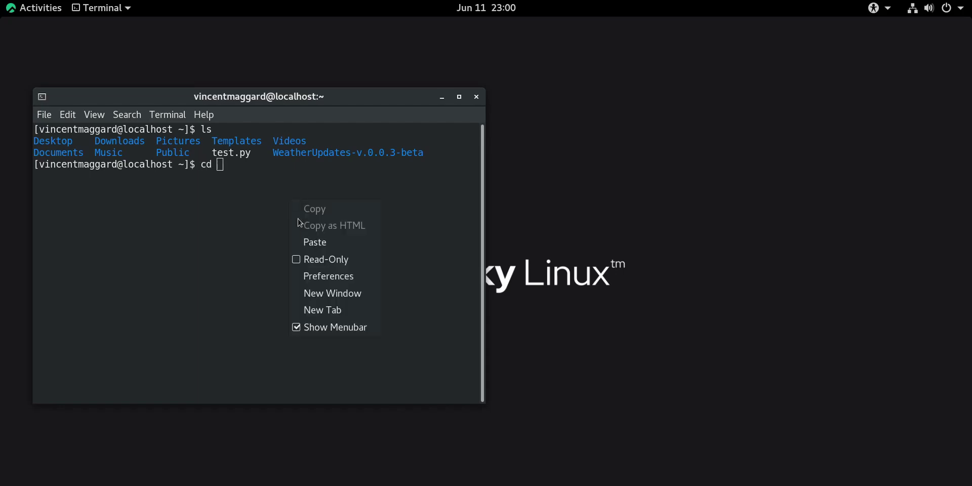
left_click(314, 242)
key("Return")
- Run main.py with python3 and minimize the terminal window
type("python")
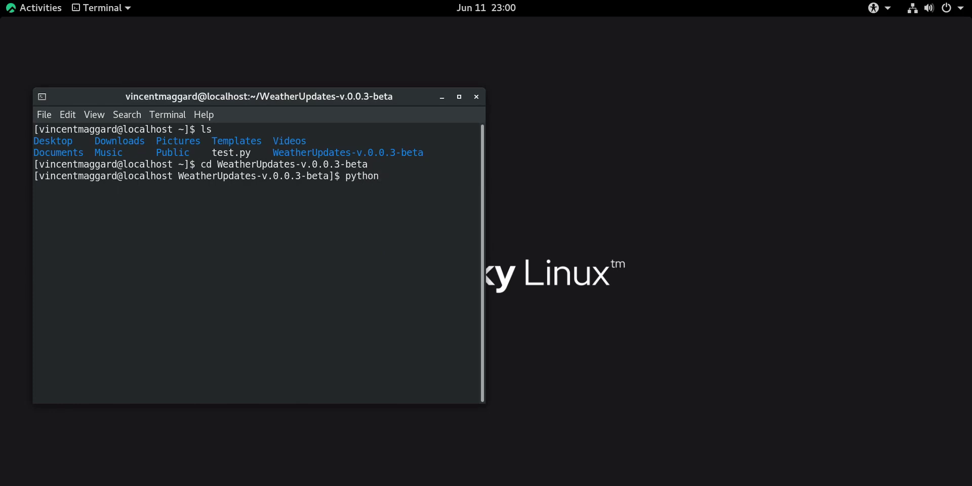
type("3 main.py")
key("Return")
right_click(351, 98)
left_click(368, 122)
- Get the weather for station callsign KJKL in Weather Updates and look through the report
type("KJKL")
left_click(605, 342)
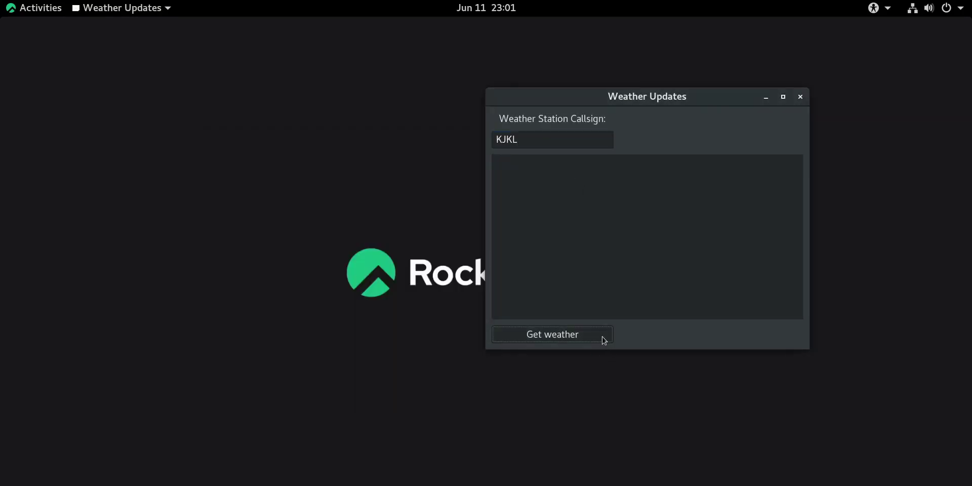
left_click_drag(805, 188, 824, 390)
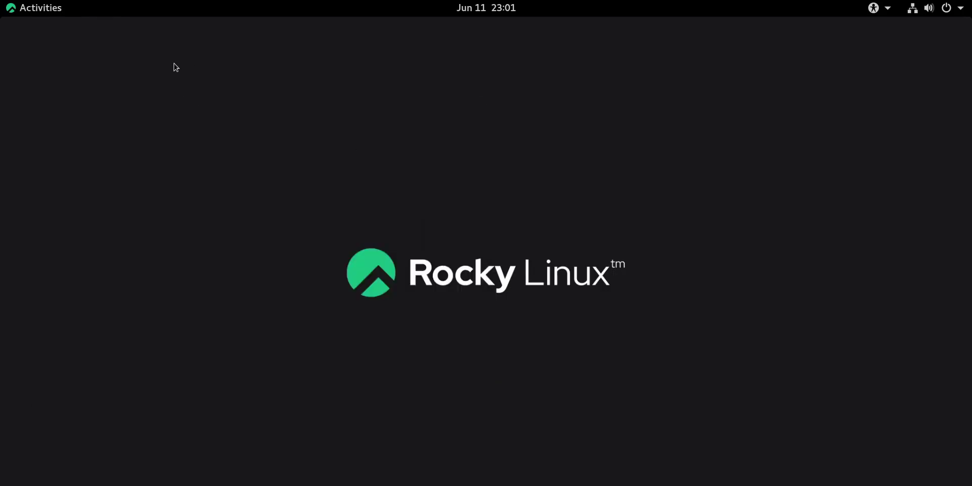
- Set the desktop background to the green Rocky Linux wallpaper with the white logo, and minimize Settings
right_click(176, 67)
left_click(212, 87)
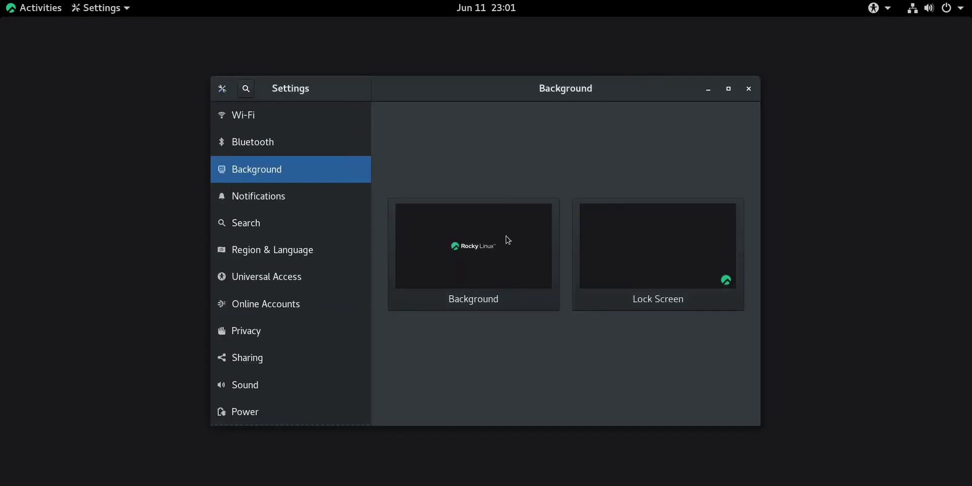
left_click(516, 238)
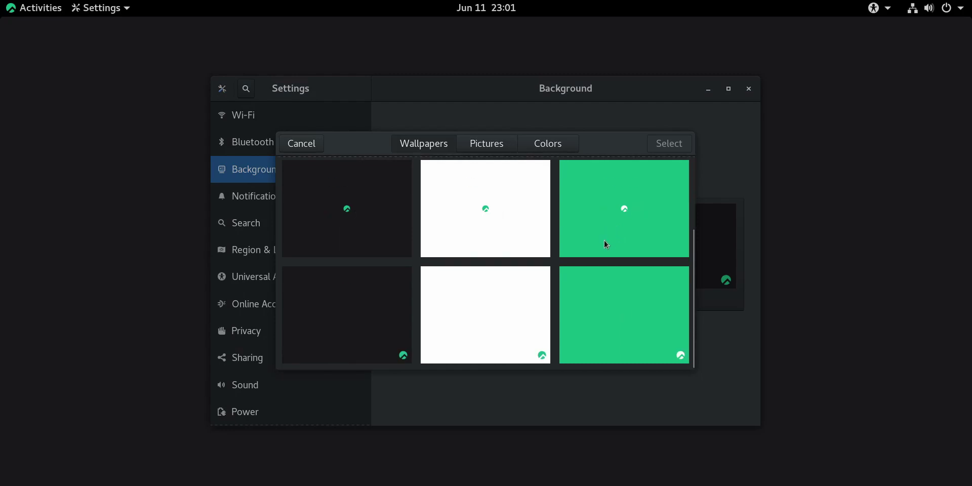
left_click(590, 213)
double_click(634, 170)
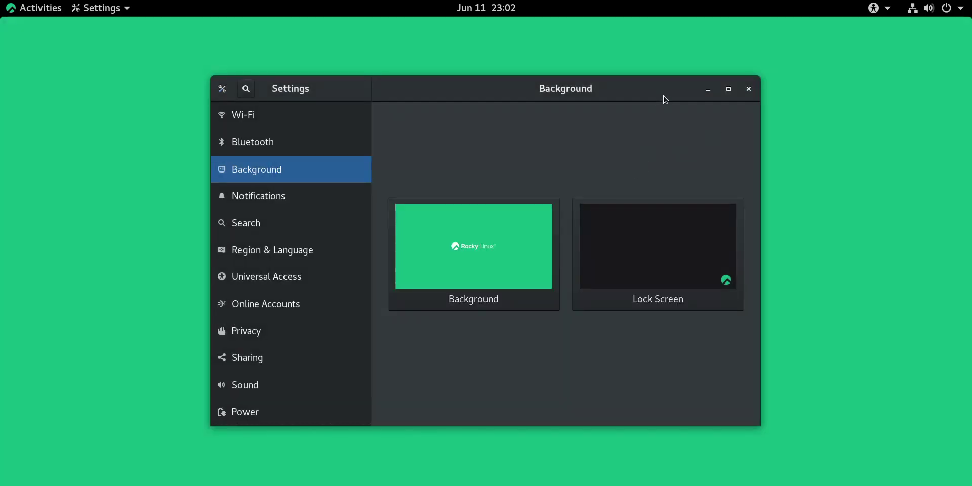
right_click(657, 97)
left_click(667, 113)
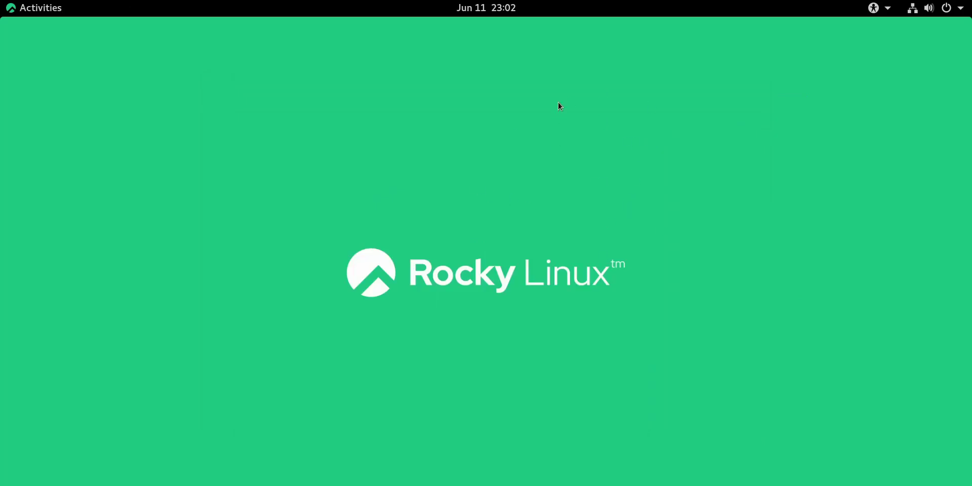
- Reopen the desktop's Background settings and bring the Settings window to the front
right_click(475, 99)
left_click(398, 154)
right_click(507, 77)
left_click(536, 97)
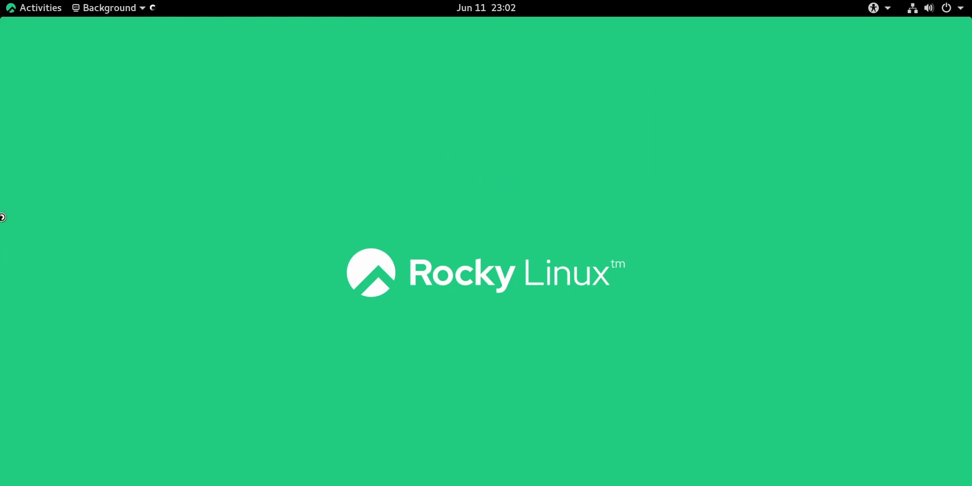
mouse_move(13, 1)
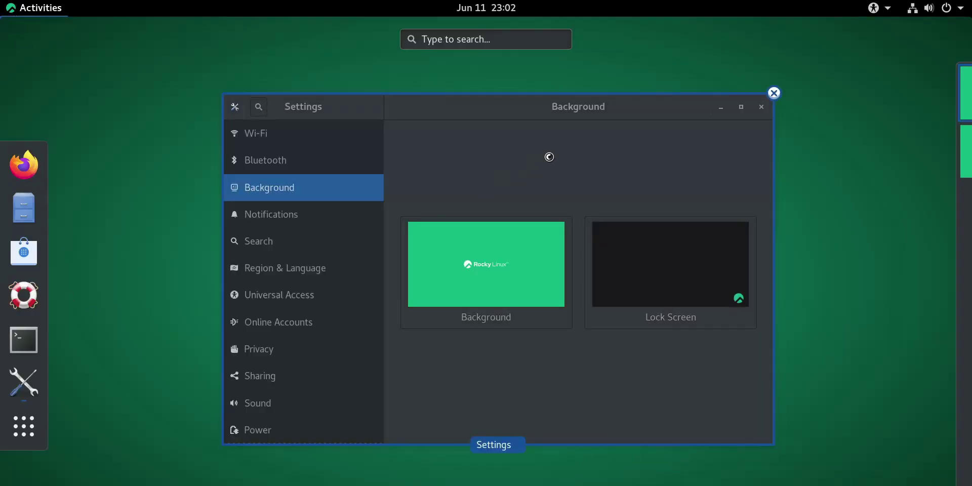
left_click(629, 208)
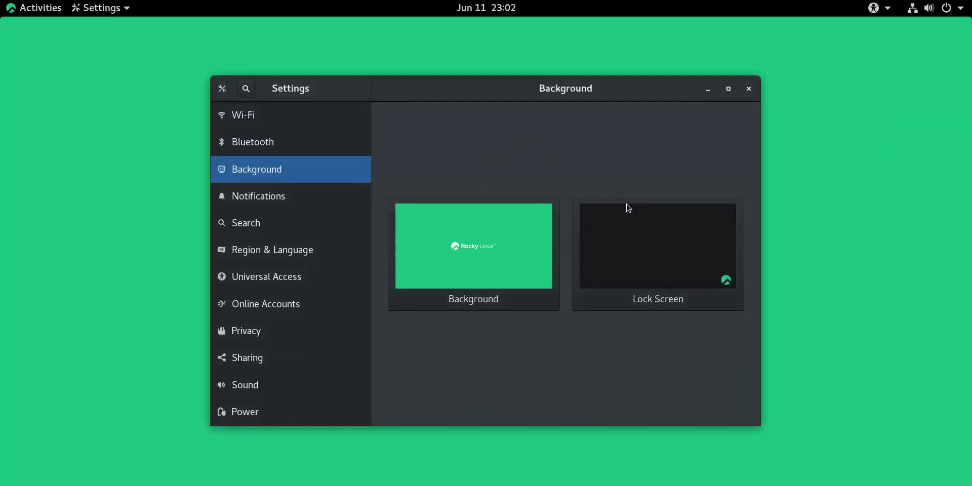
- Set the lock screen to the dark wallpaper with the small green logo in its corner, and close Settings
left_click(633, 258)
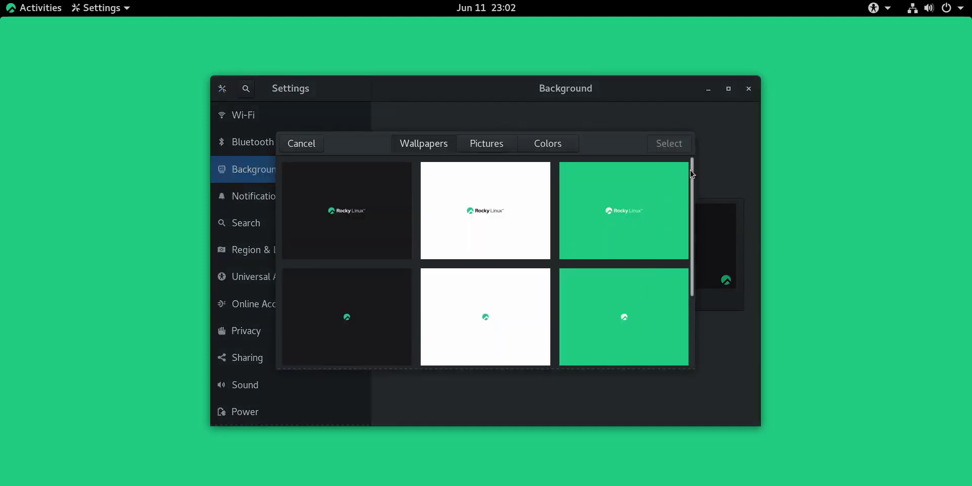
scroll(677, 279, "down", 3)
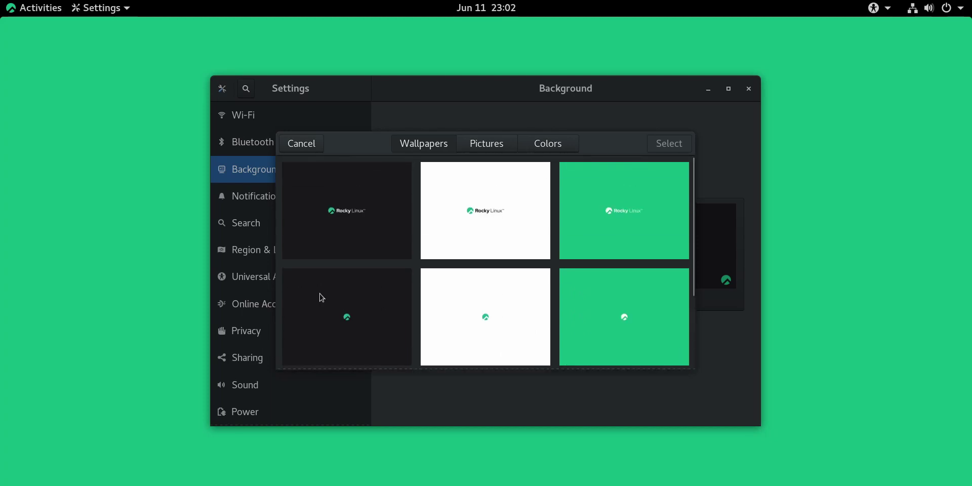
left_click(343, 321)
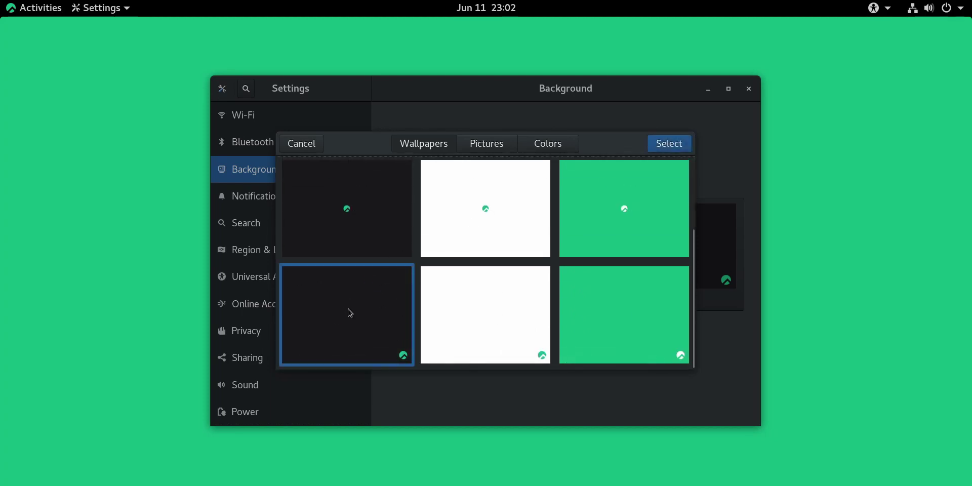
left_click(684, 145)
left_click(748, 92)
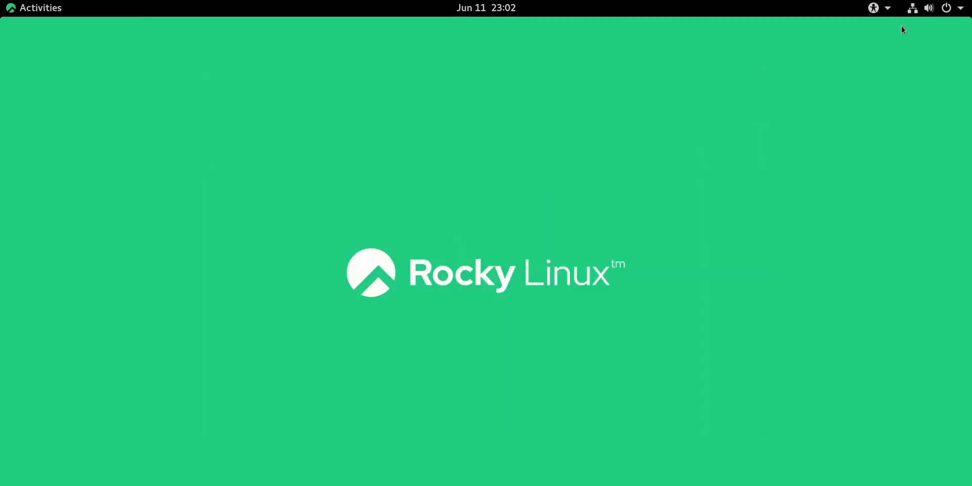
- Lock the screen to view its wallpaper, and unlock the session with the account password
left_click(947, 8)
left_click(820, 105)
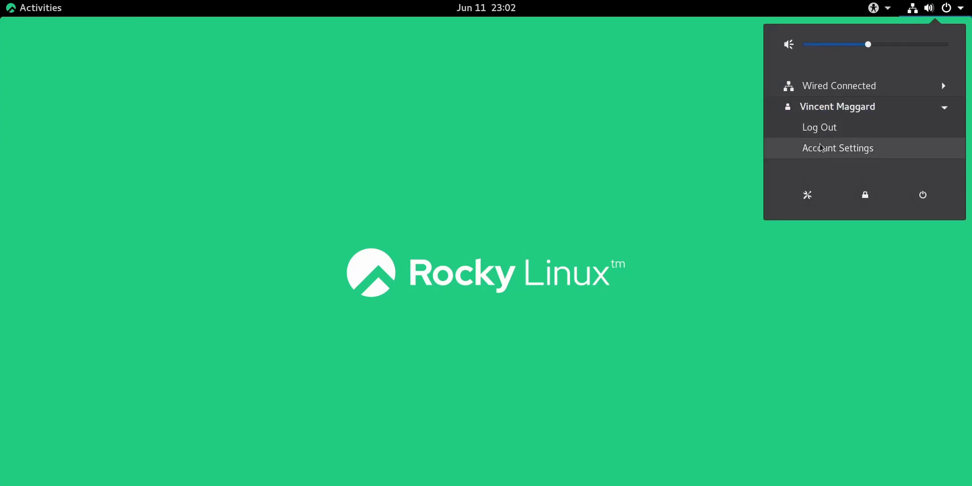
left_click(865, 195)
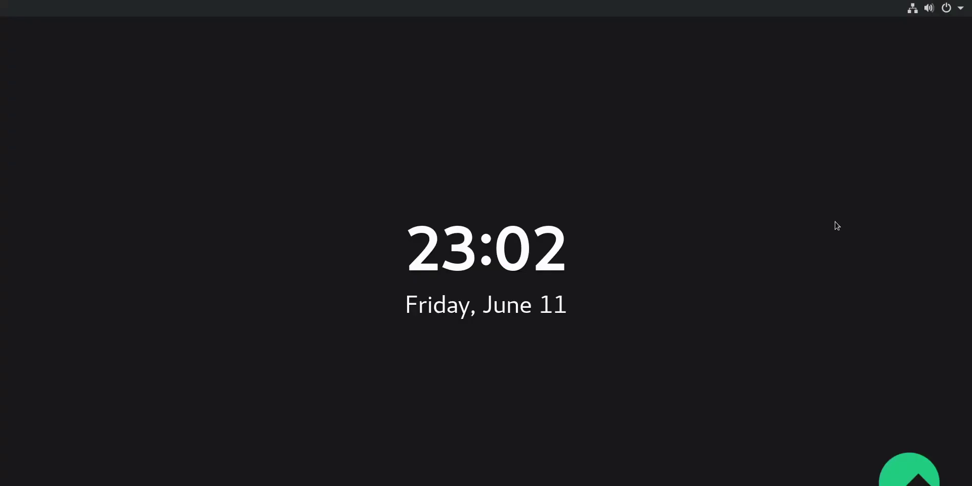
left_click_drag(762, 421, 767, 118)
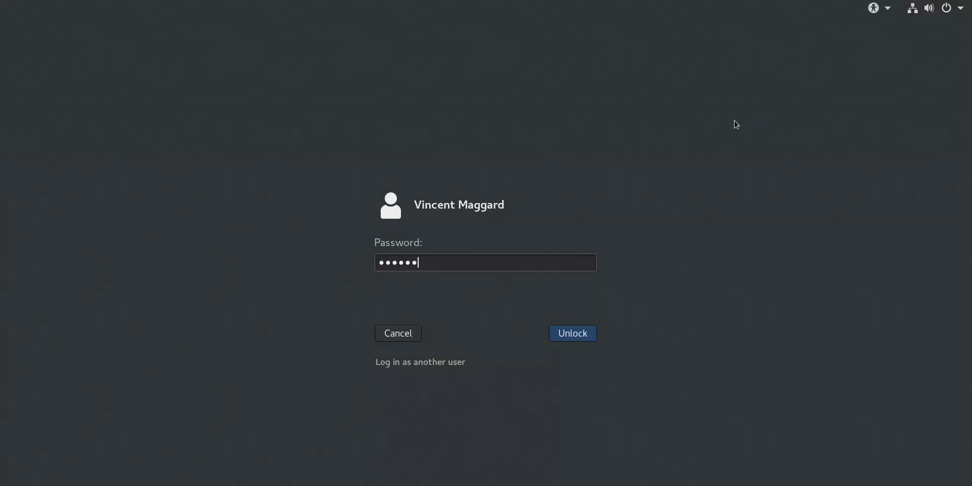
key("Return")
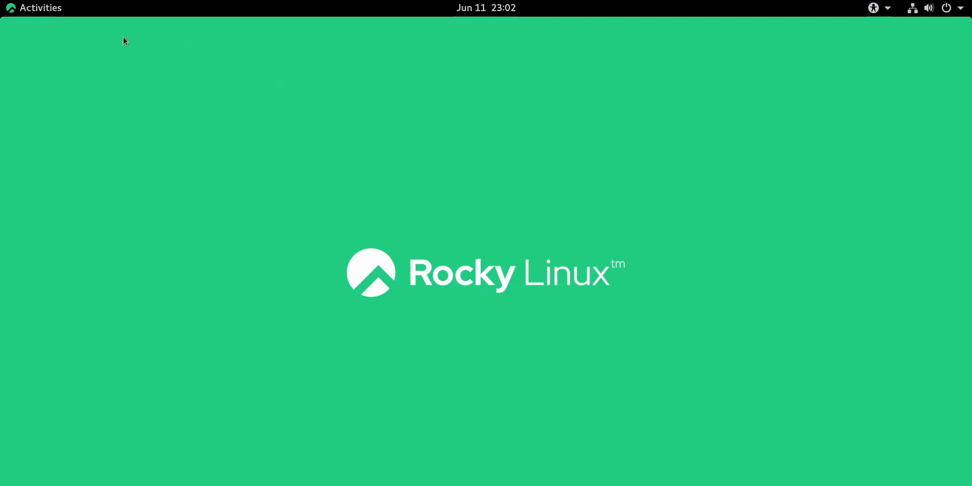
- Open Firefox and look through the rockylinux.org home page down to the footer and back up
key("super")
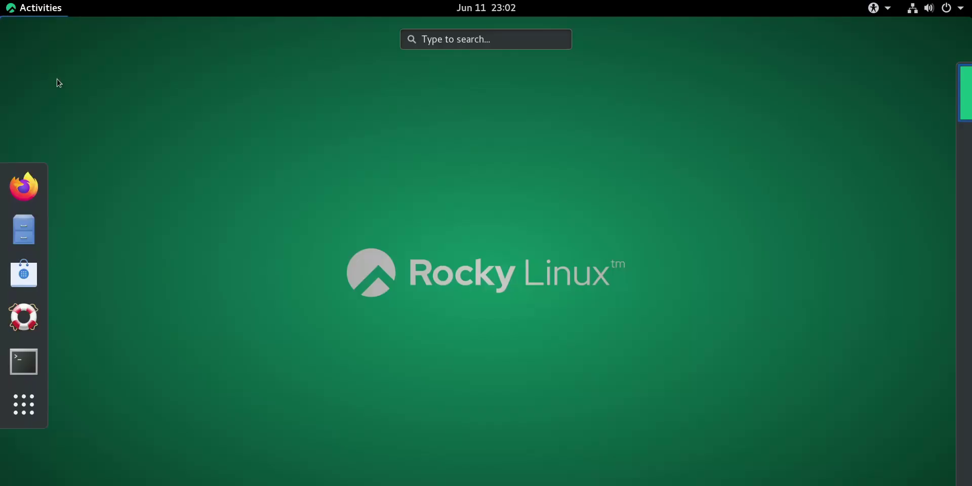
left_click(25, 187)
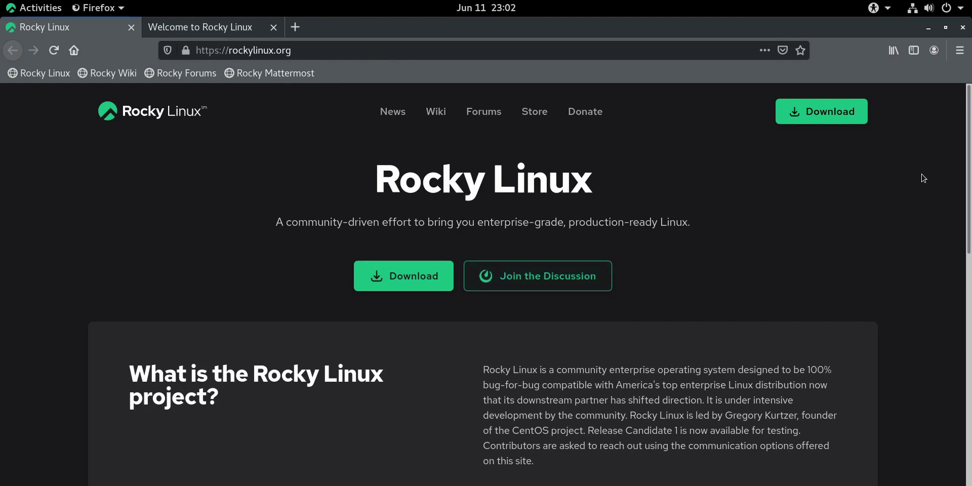
left_click_drag(965, 155, 951, 448)
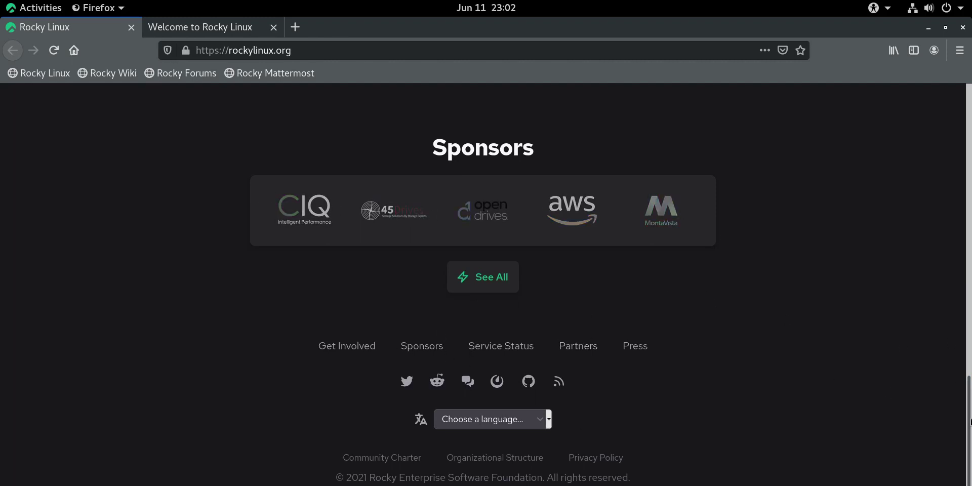
left_click_drag(969, 421, 909, 103)
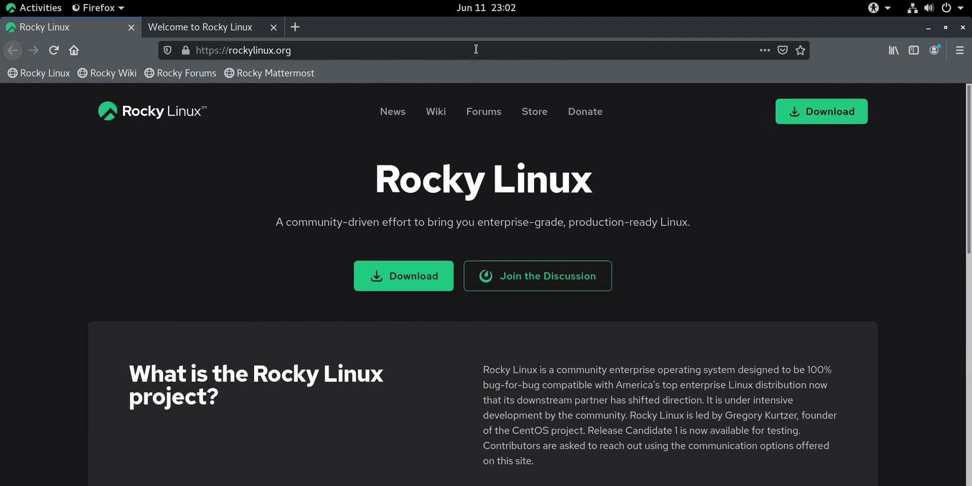
- Switch to the Welcome to Rocky Linux page, read its introduction and follow the Git link to the source code
left_click(192, 33)
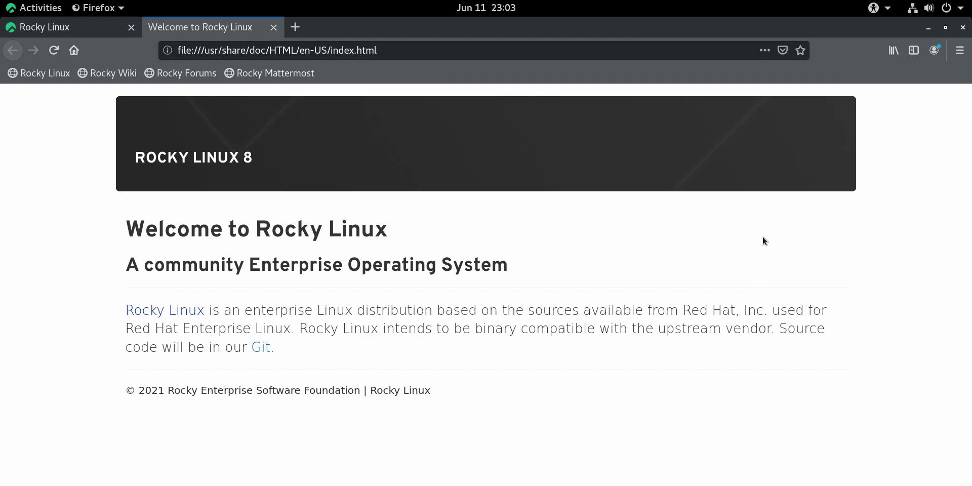
left_click_drag(116, 307, 460, 311)
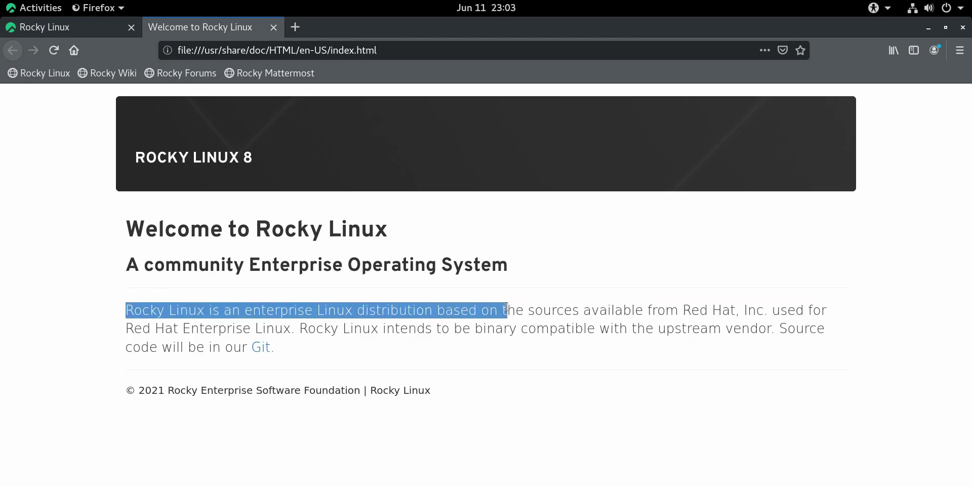
left_click(583, 300)
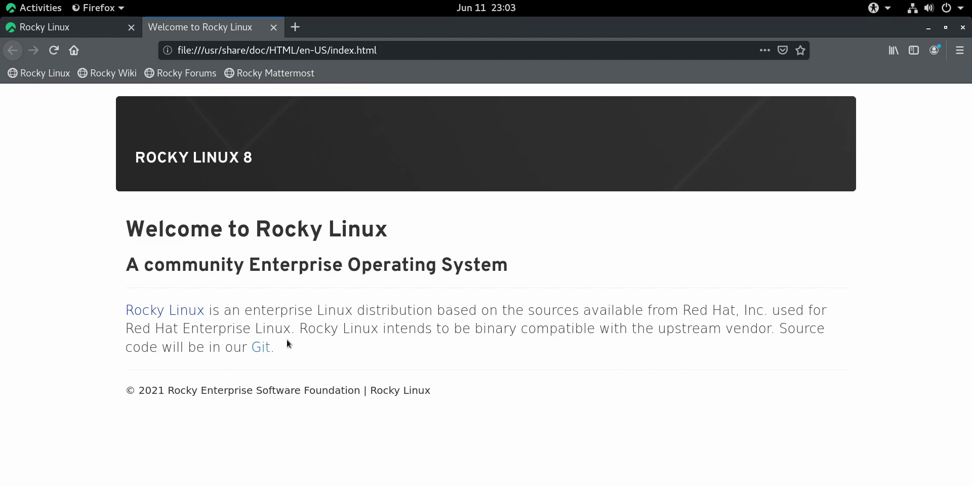
left_click(261, 348)
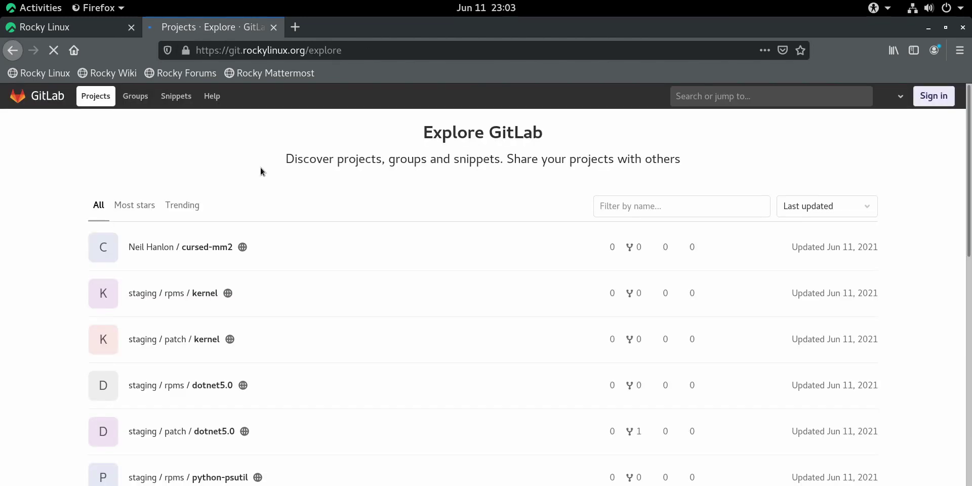